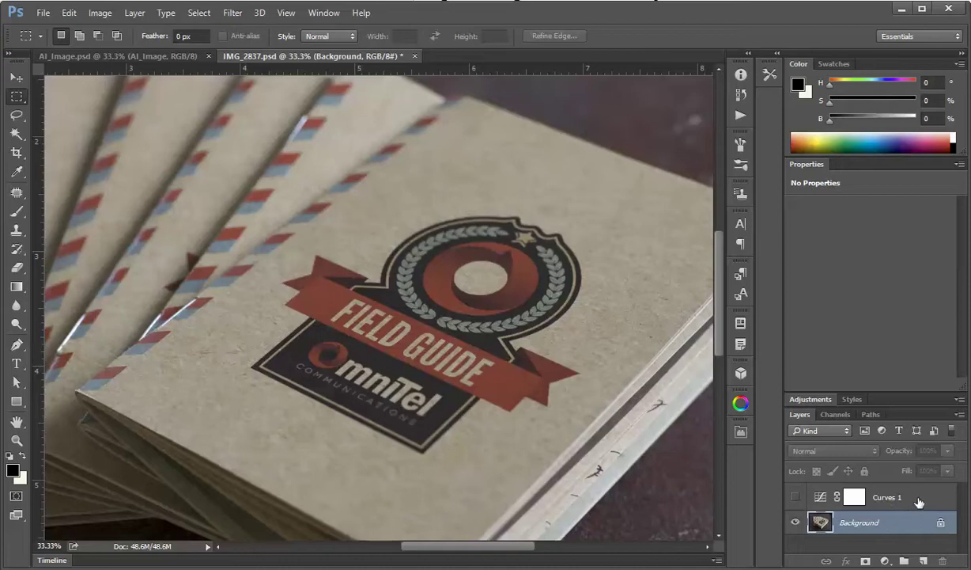
Step: Inspect the Curves 1 adjustment's curve and compare the image with that layer shown and hidden
click(917, 500)
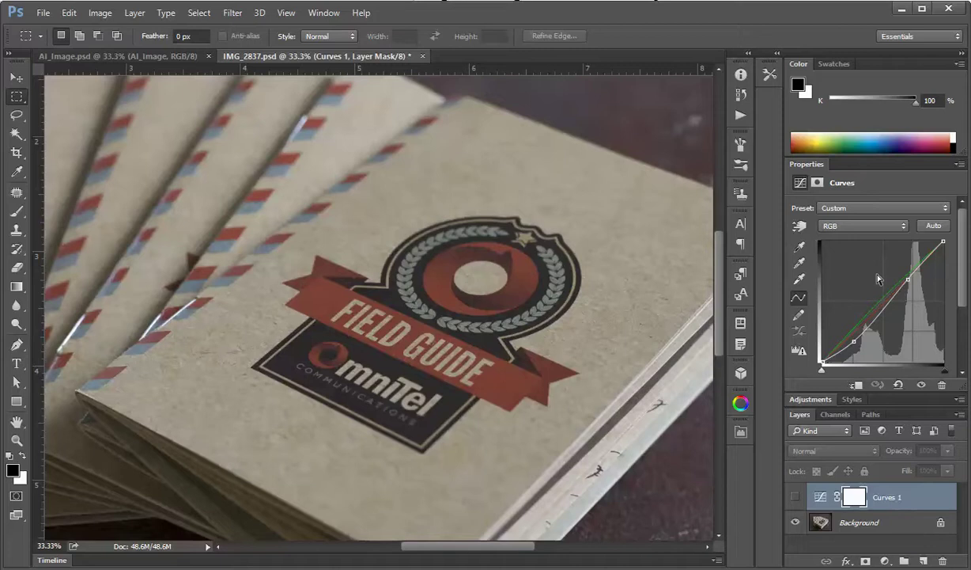
click(837, 524)
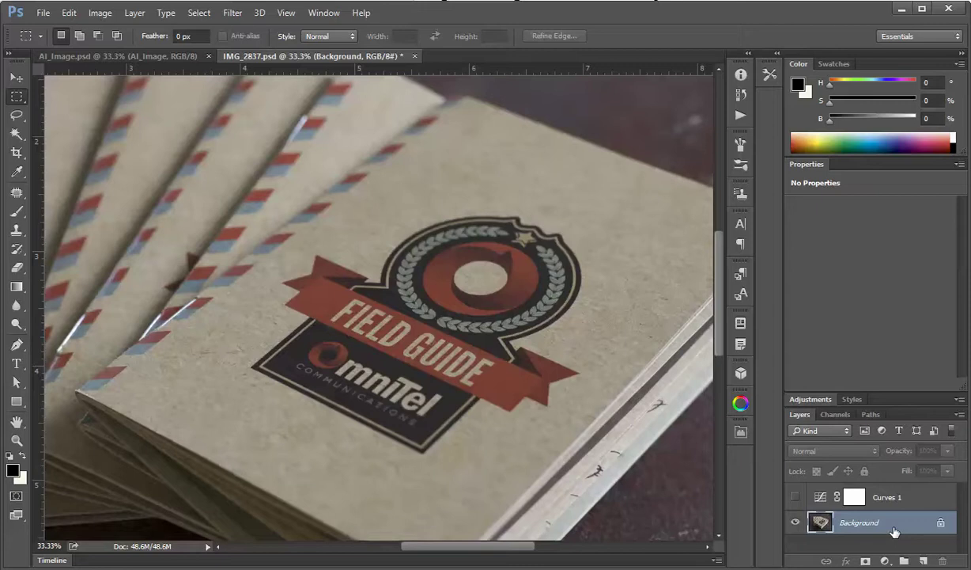
click(795, 496)
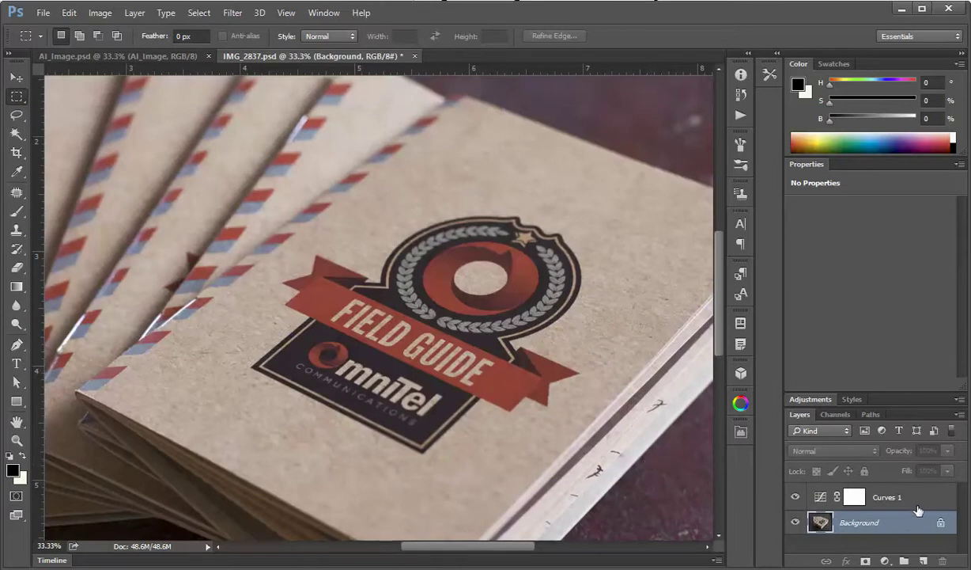
click(883, 495)
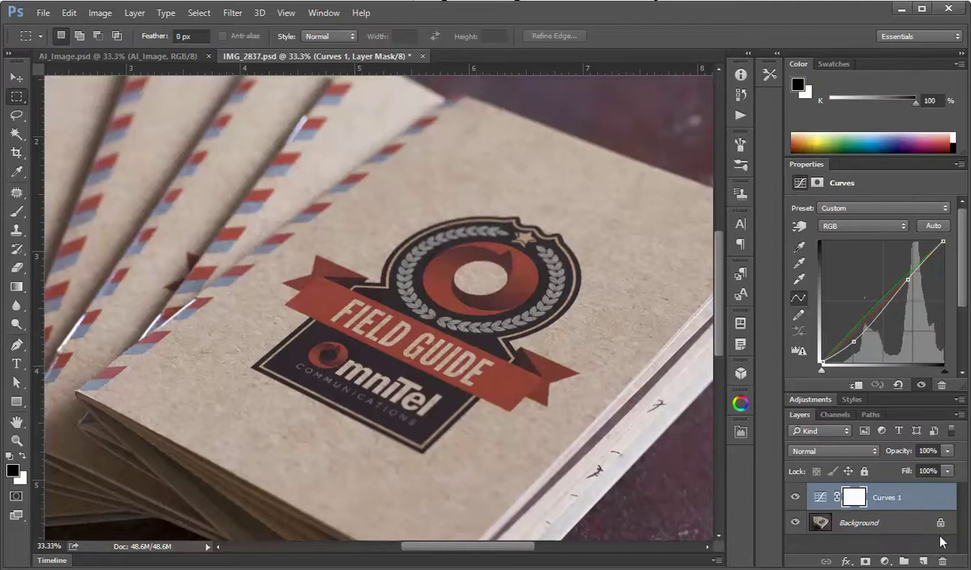
click(795, 497)
Step: Add a new Curves adjustment layer directly above the Background layer
click(843, 527)
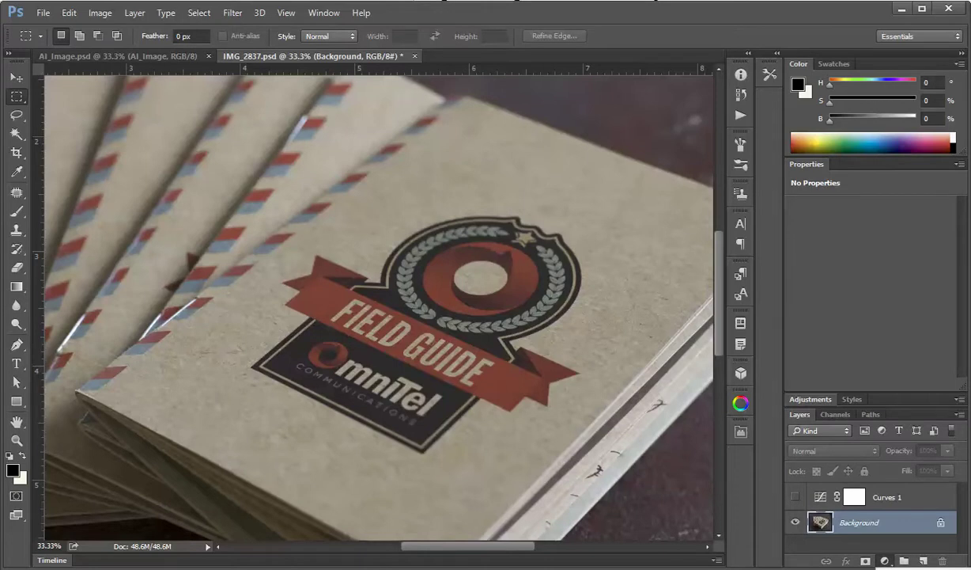
click(885, 561)
click(910, 348)
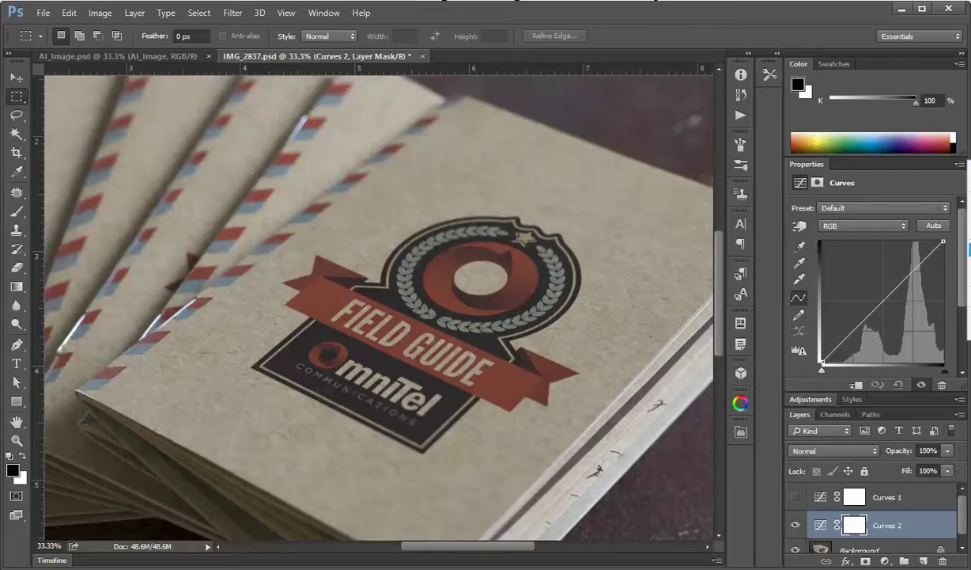
Step: Compare the Light (0-255) and Pigment/Ink % settings in the Curves Display Options, keeping Pigment/Ink %
click(959, 164)
click(954, 174)
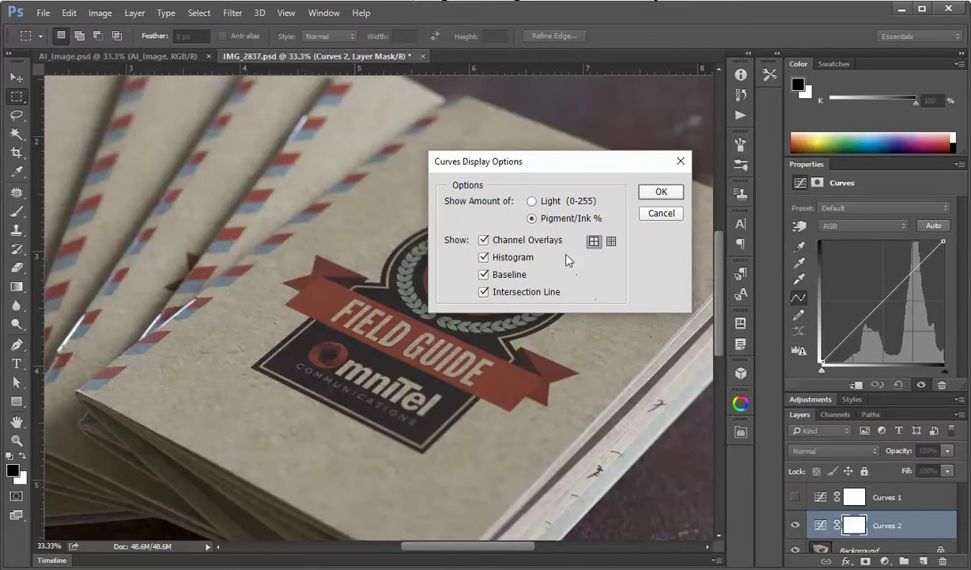
click(531, 202)
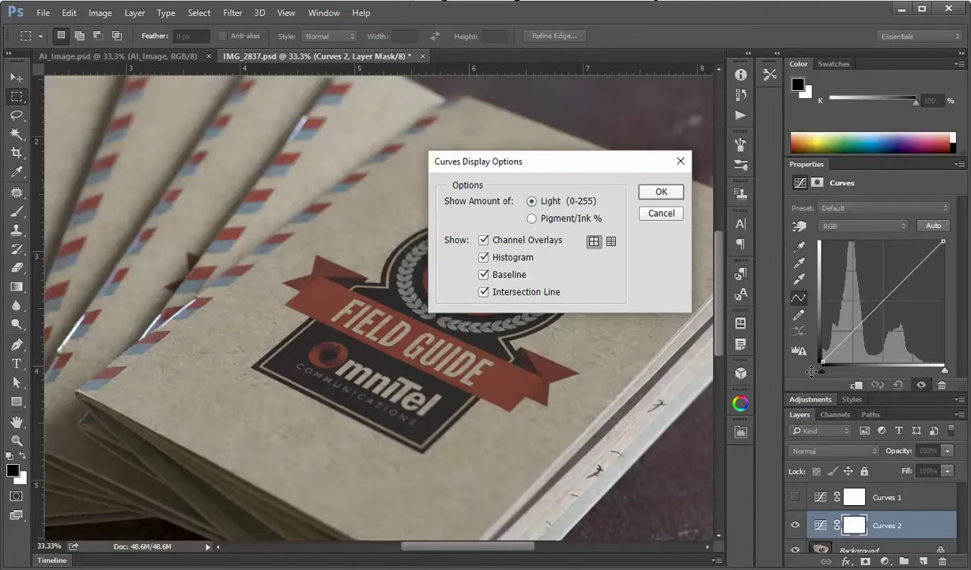
click(532, 222)
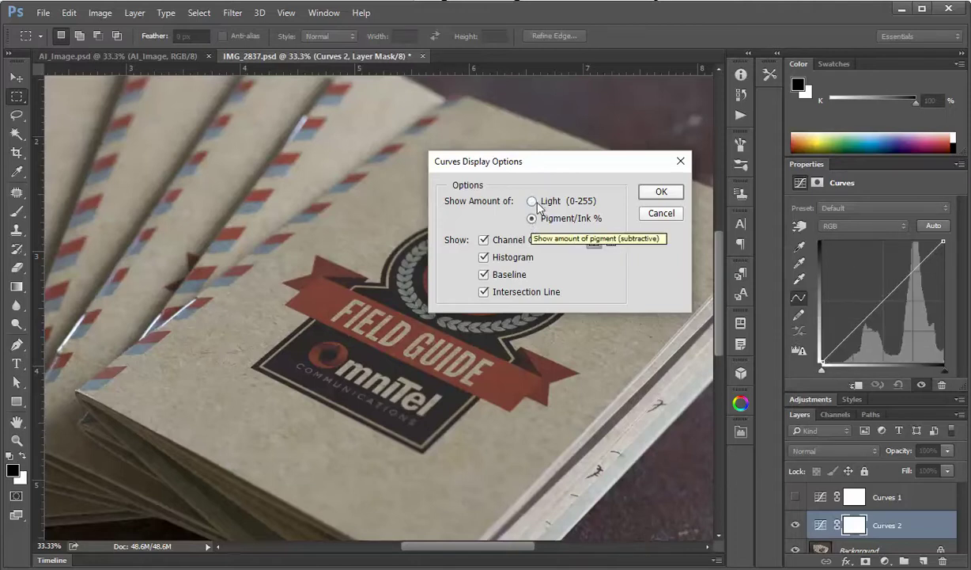
click(530, 201)
click(534, 220)
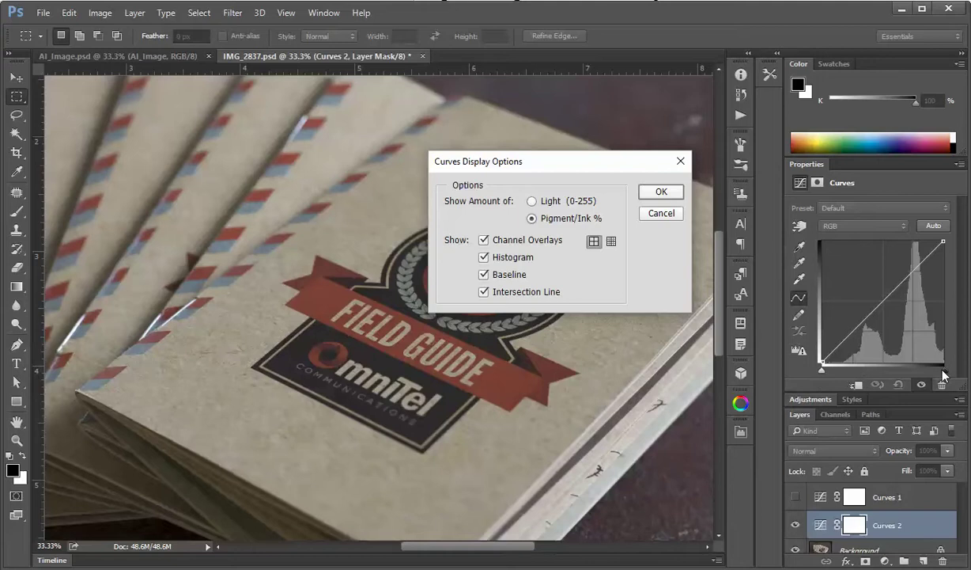
click(661, 193)
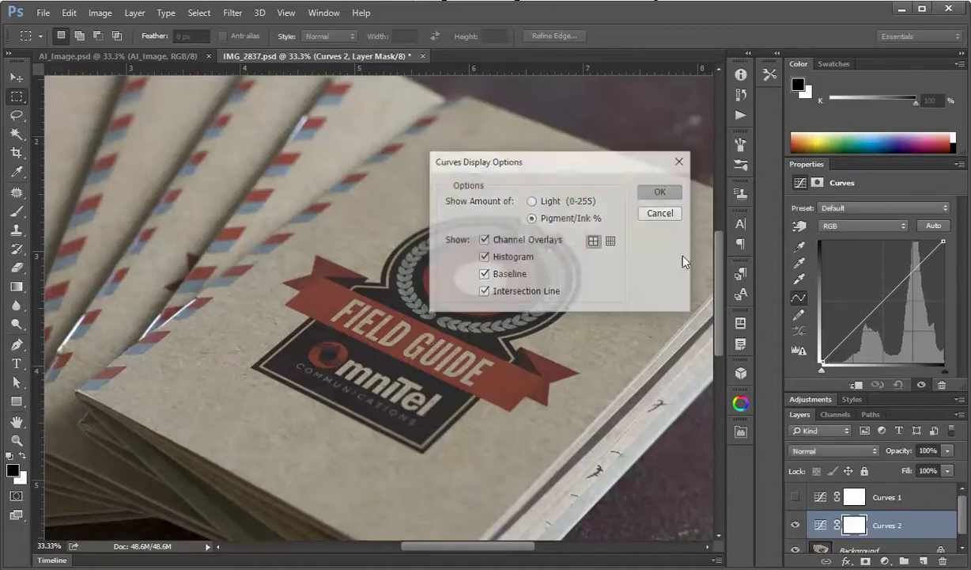
Step: Add a midtone point to the Red channel curve and set it slightly below the diagonal to add a little red
click(871, 227)
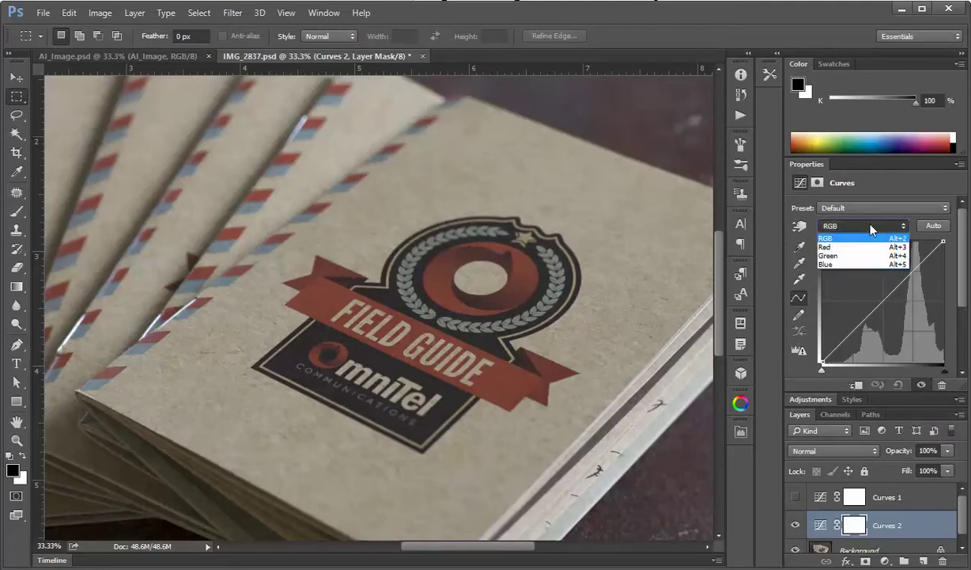
click(824, 237)
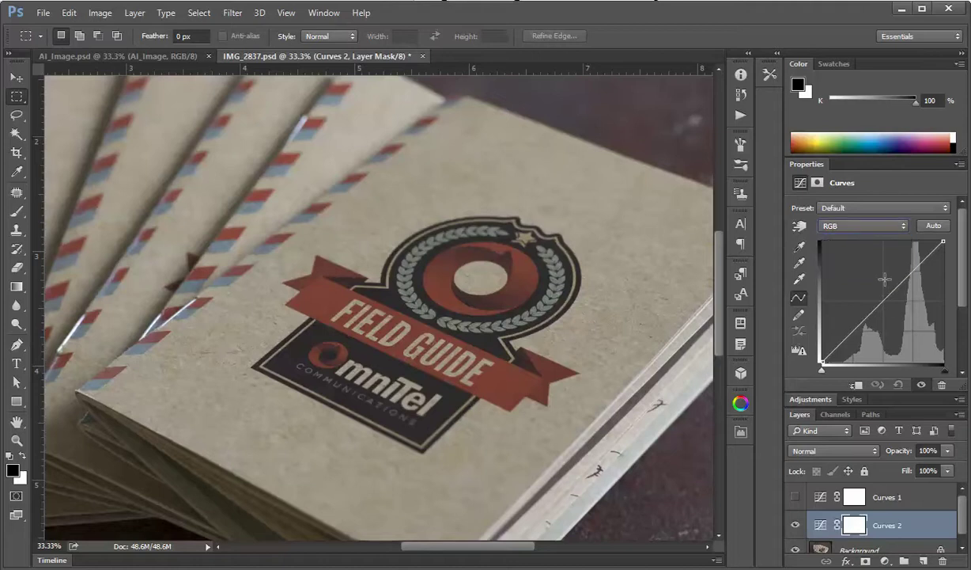
click(861, 227)
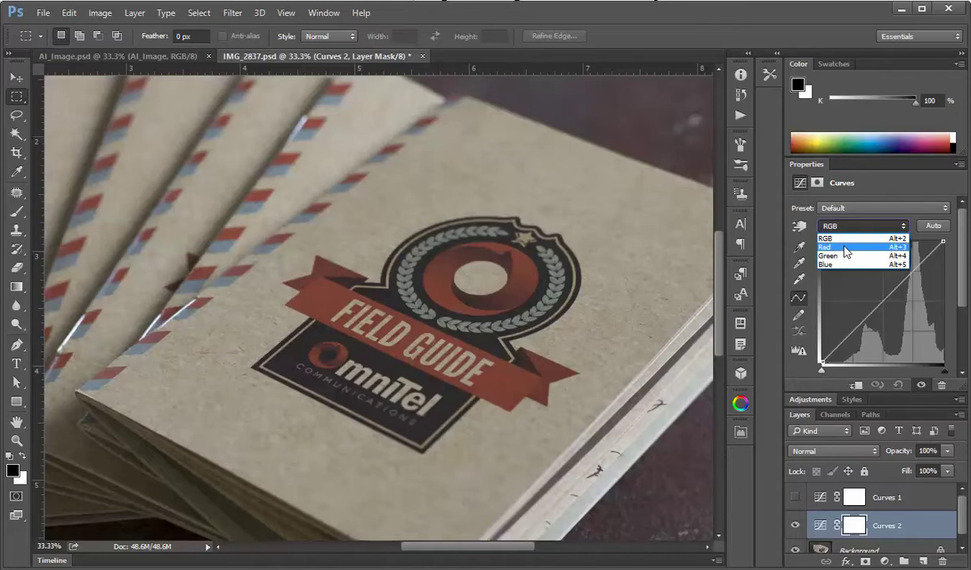
click(846, 252)
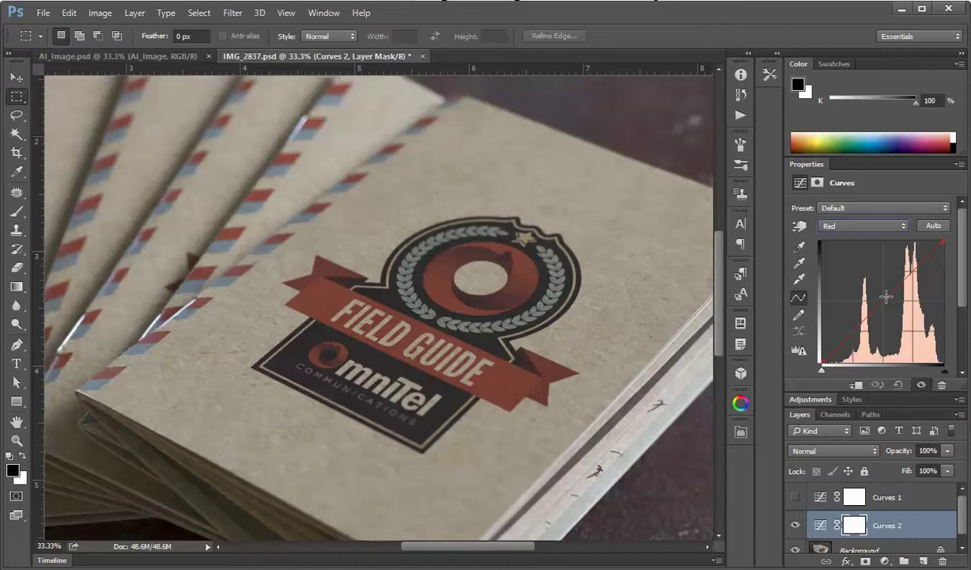
drag(886, 296, 899, 313)
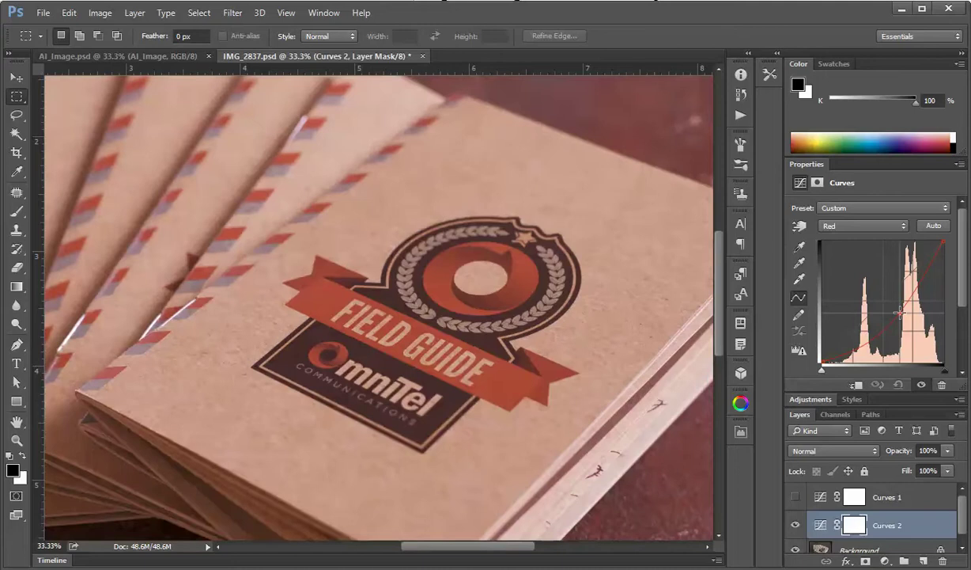
drag(899, 312, 895, 293)
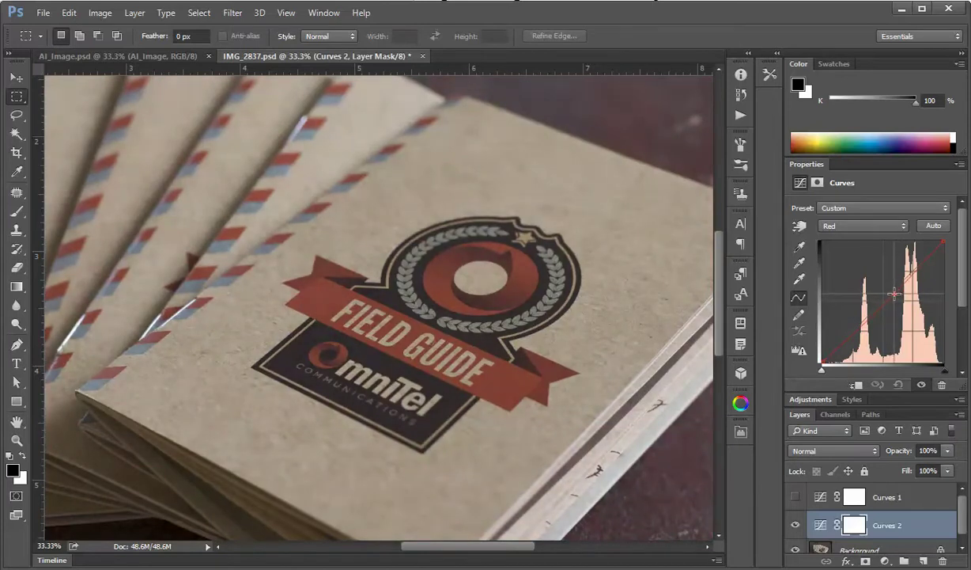
Step: Add a midtone point to the Green channel curve and raise it slightly above the diagonal to reduce green
click(863, 227)
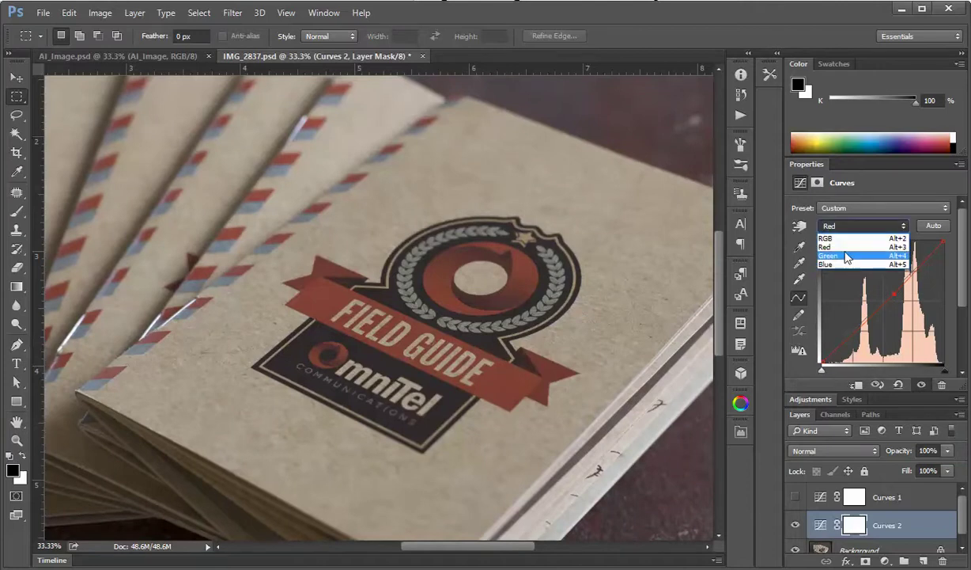
click(847, 257)
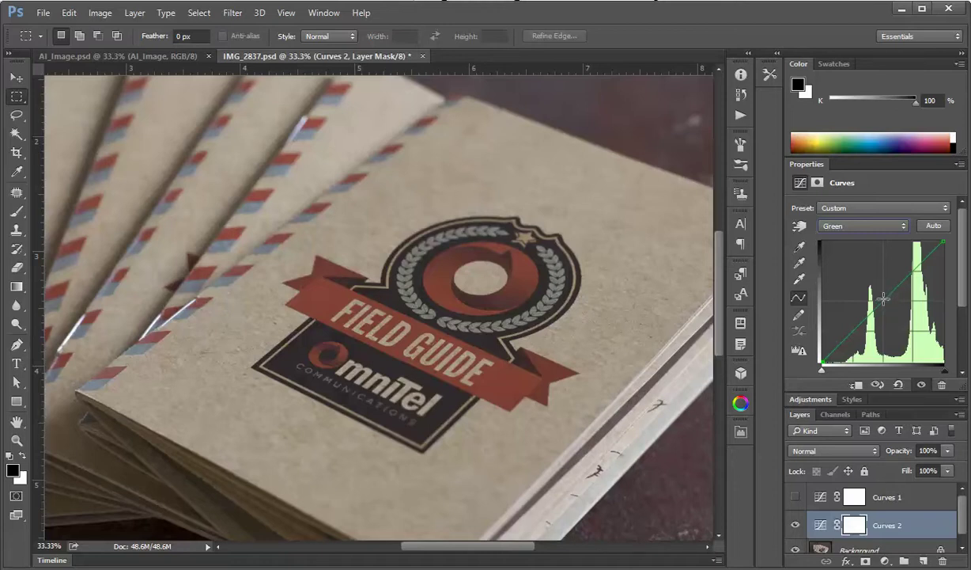
mouse_move(885, 298)
mouse_down()
mouse_move(878, 269)
mouse_move(881, 297)
mouse_up()
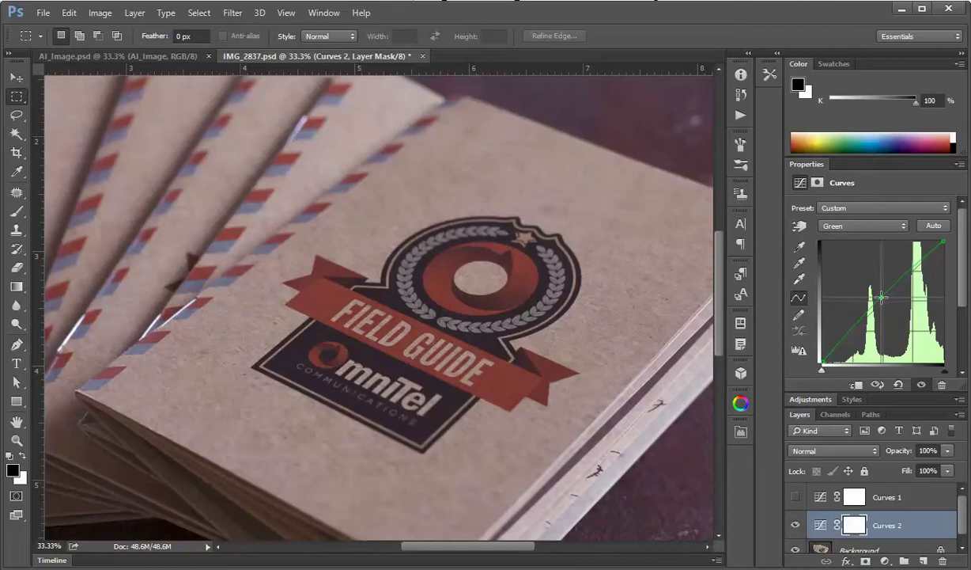
Step: Add a midtone point to the Blue channel curve and set it slightly above the diagonal to reduce blue
click(864, 230)
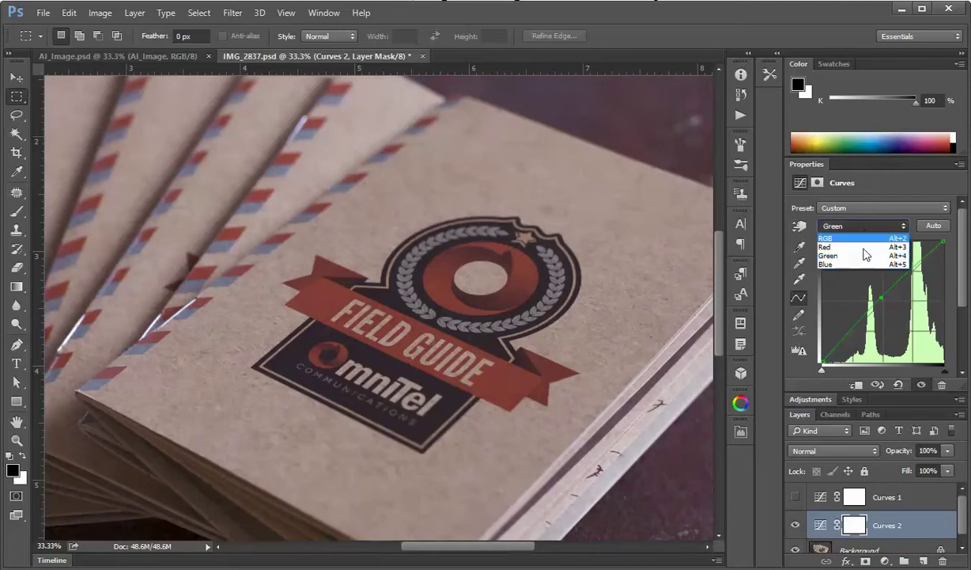
click(855, 261)
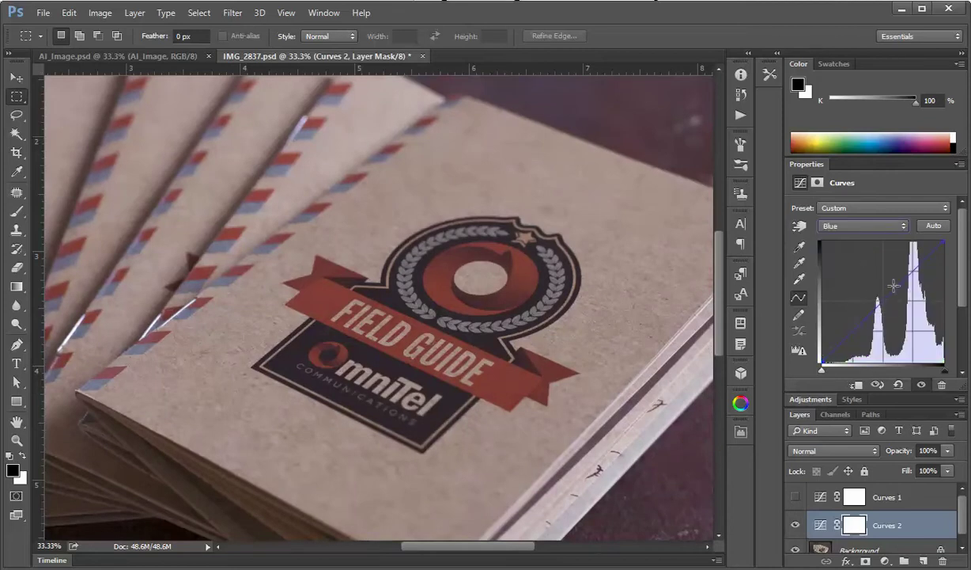
drag(885, 296, 901, 315)
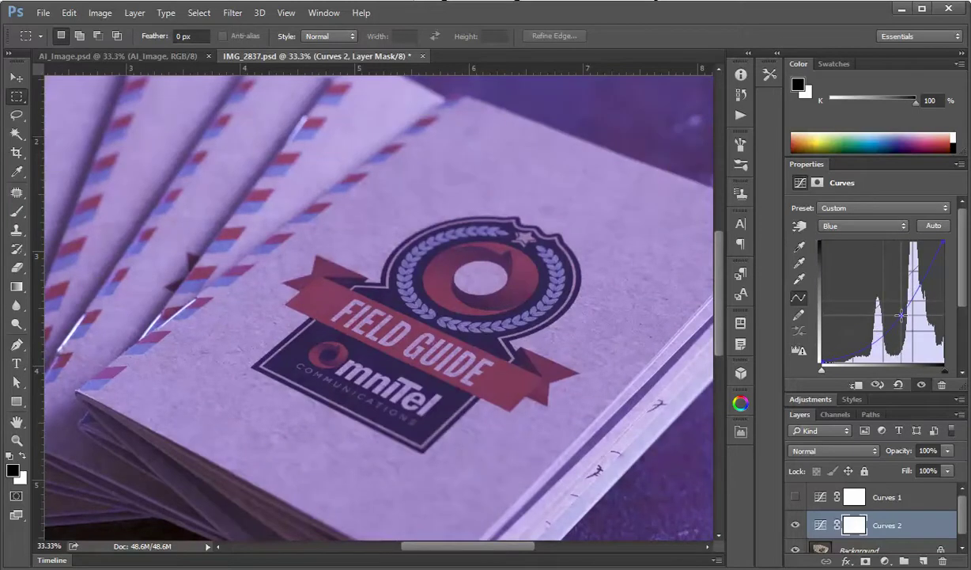
drag(901, 315, 889, 289)
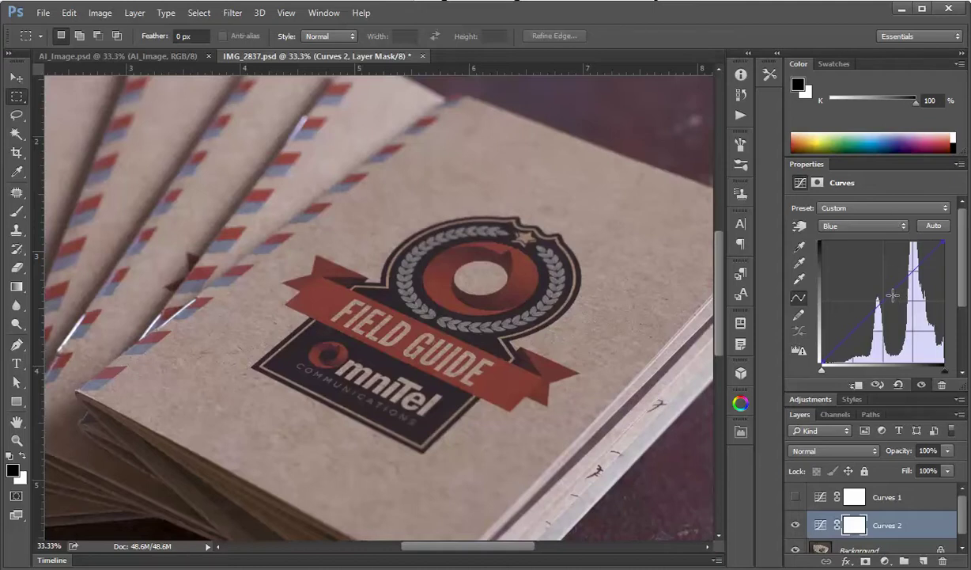
Step: Shape the composite RGB curve into a gentle S, raising a shadow point and lowering a highlight point to boost contrast
click(858, 226)
click(851, 235)
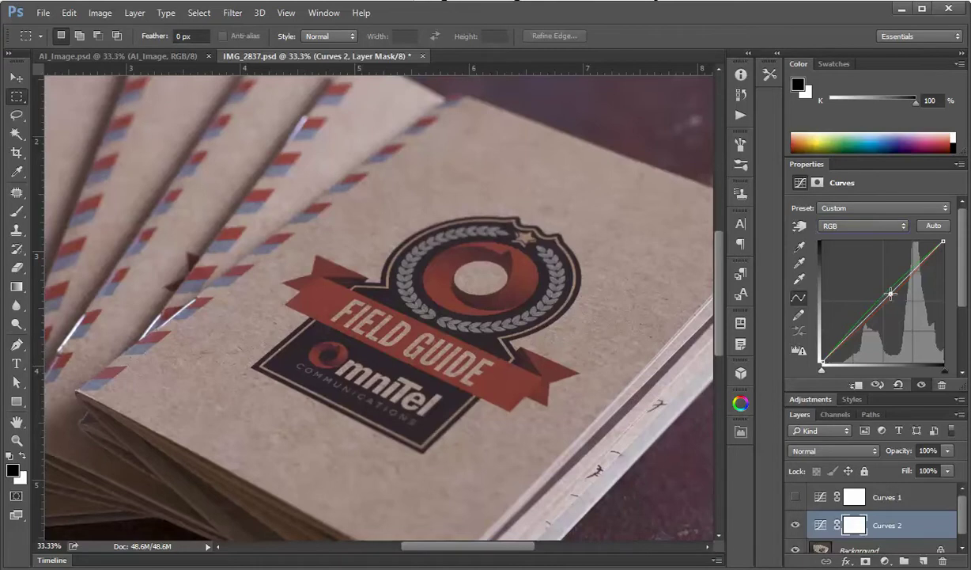
drag(891, 294, 906, 273)
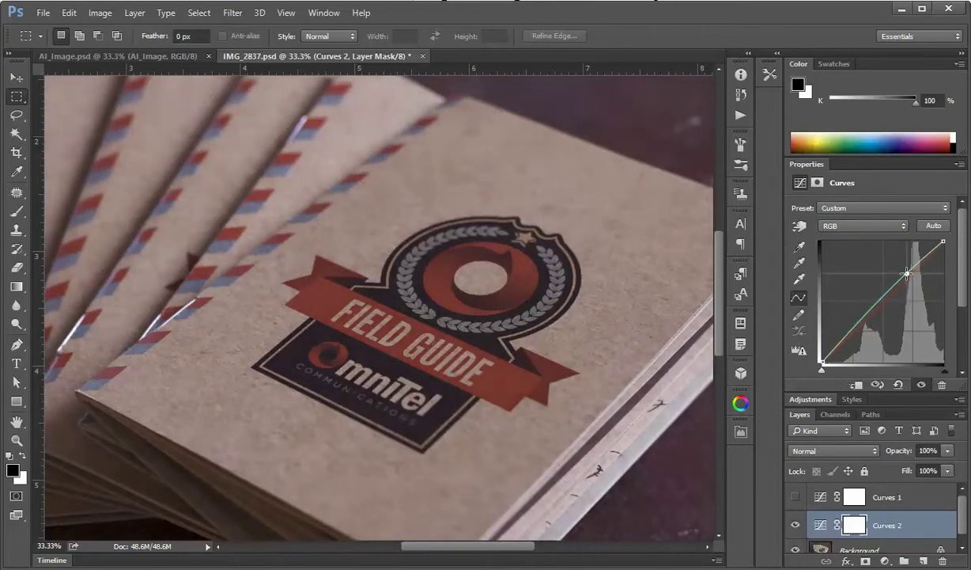
mouse_move(850, 333)
mouse_down()
mouse_move(867, 324)
mouse_move(858, 336)
mouse_up()
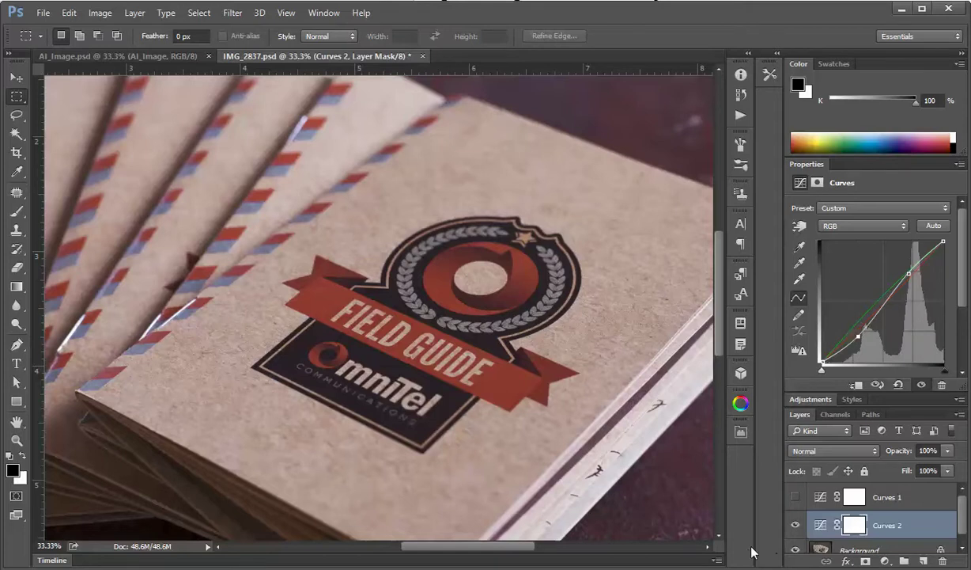
Step: Compare the image with the Curves 2 layer hidden and shown, and examine the corrected book cover
click(795, 525)
click(795, 526)
drag(577, 438, 481, 359)
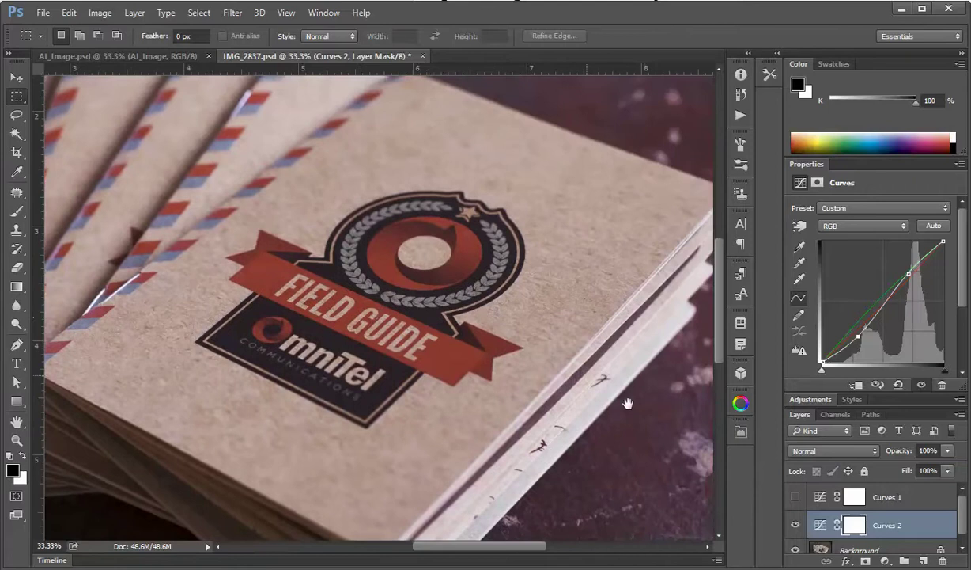